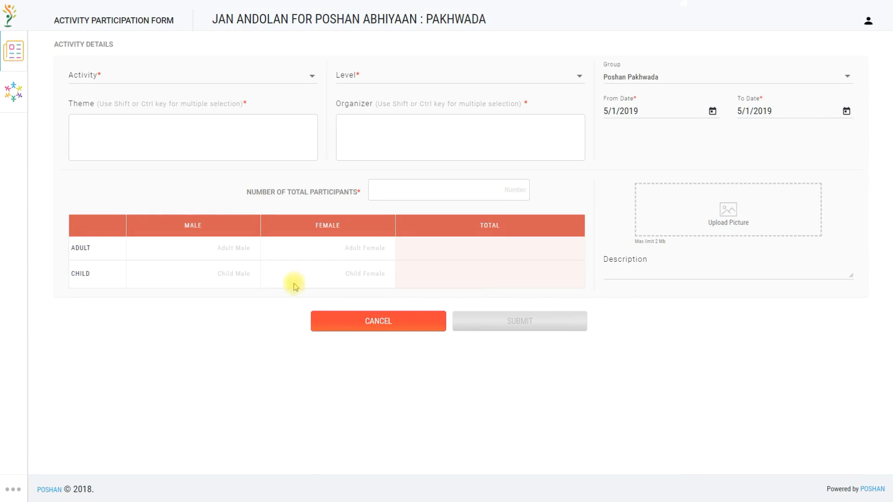
Set the activity of the participation form to Other.
{"action": "left_click", "coordinate": [195, 78]}
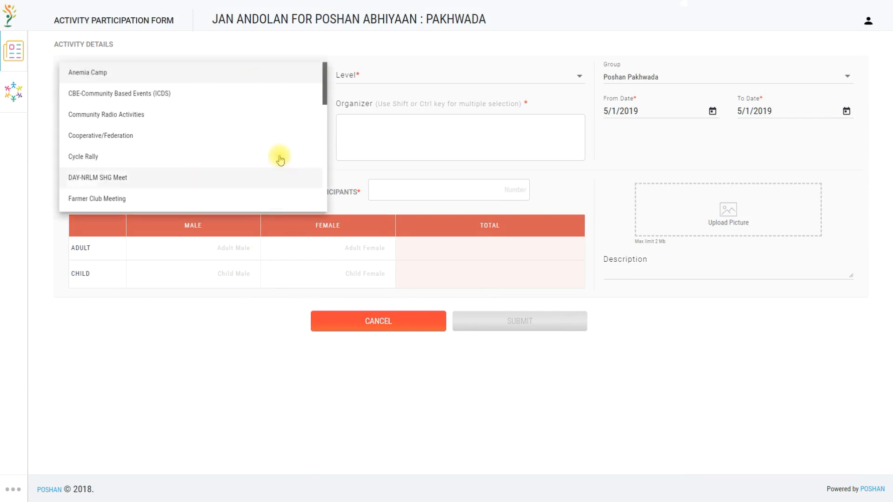
{"action": "left_click_drag", "start_coordinate": [325, 93], "coordinate": [309, 134]}
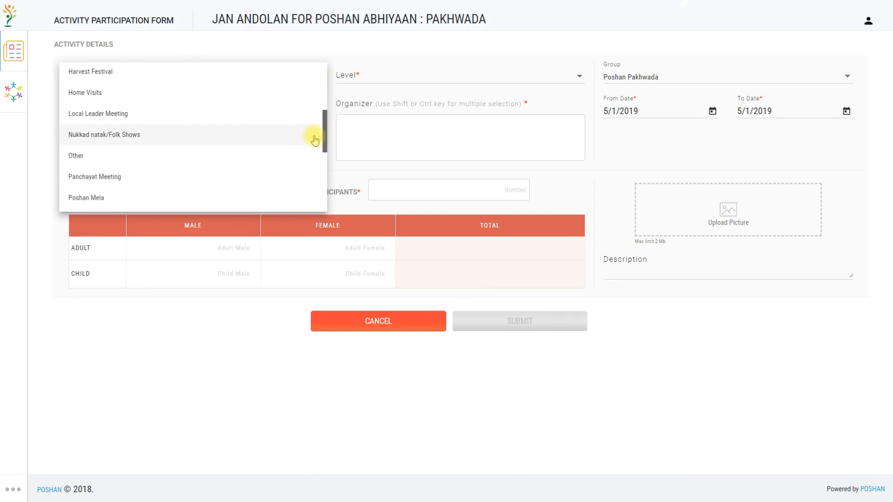
{"action": "left_click", "coordinate": [86, 160]}
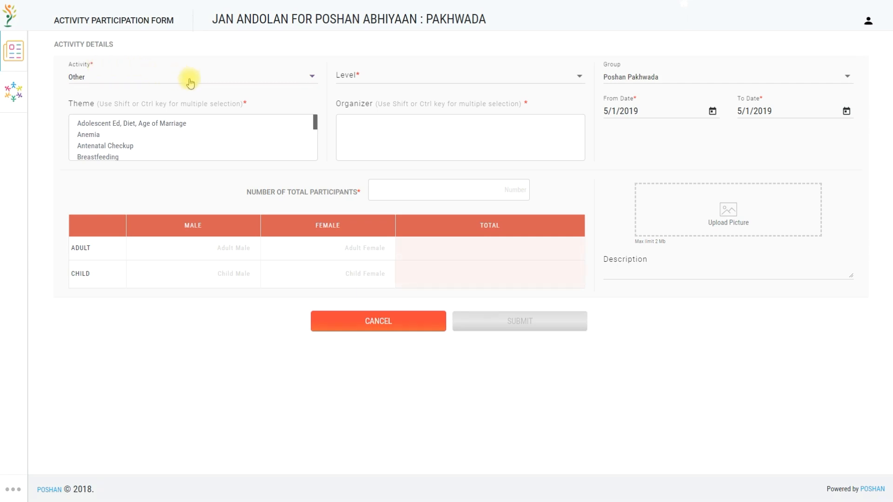
Select Anemia, Breastfeeding and ECCE together as the activity's themes.
{"action": "mouse_move", "coordinate": [313, 121]}
{"action": "left_mouse_down"}
{"action": "mouse_move", "coordinate": [313, 158]}
{"action": "mouse_move", "coordinate": [317, 122]}
{"action": "left_mouse_up"}
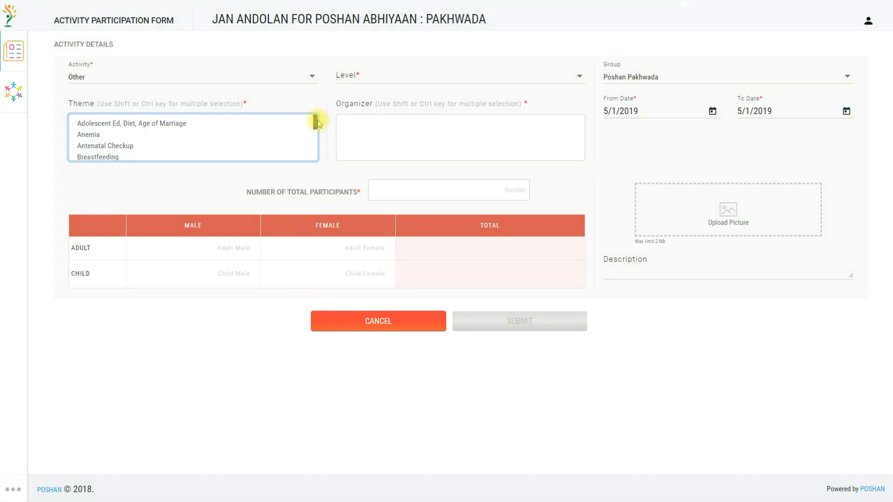
{"action": "left_click", "coordinate": [103, 138]}
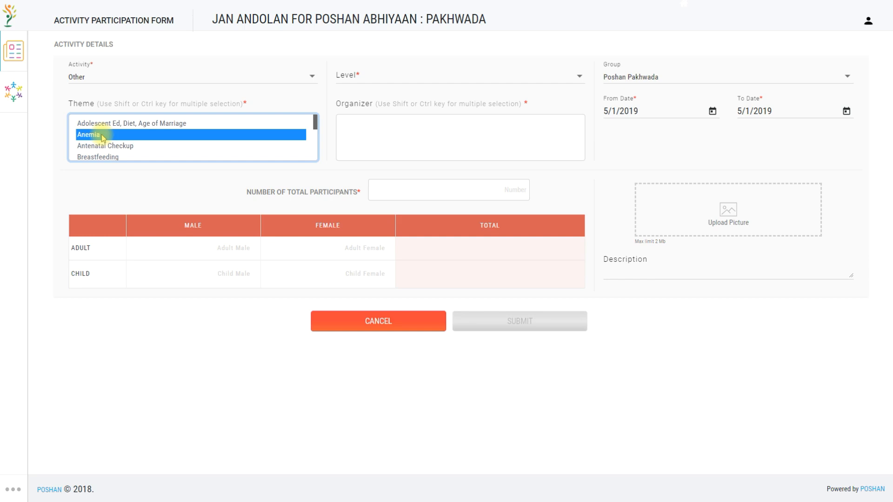
{"action": "left_click", "coordinate": [98, 157], "text": "ctrl"}
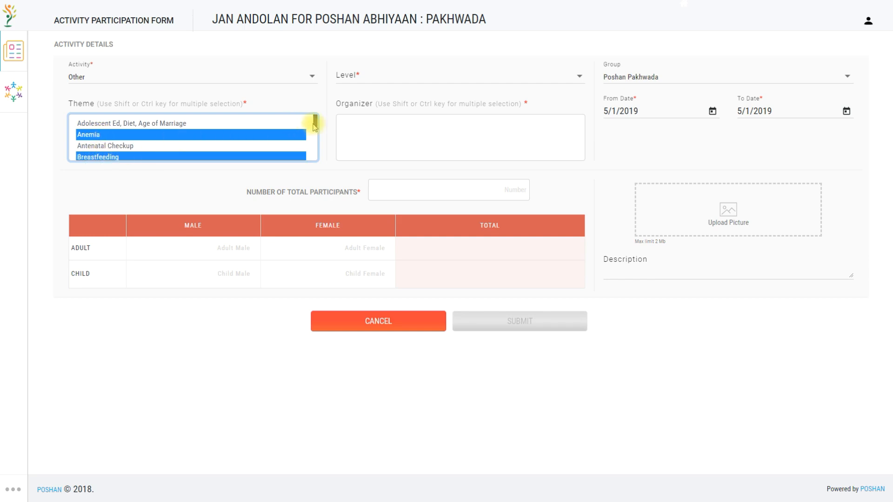
{"action": "left_click_drag", "start_coordinate": [316, 125], "coordinate": [314, 135]}
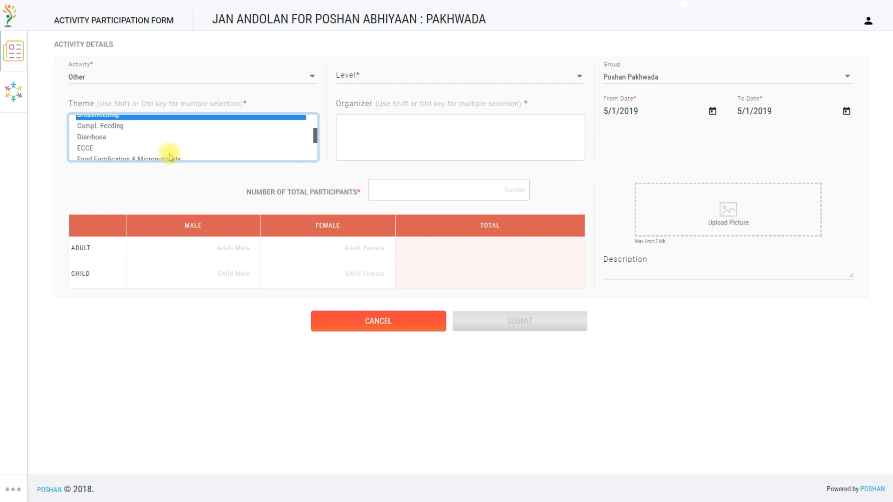
{"action": "left_click", "coordinate": [93, 148], "text": "ctrl"}
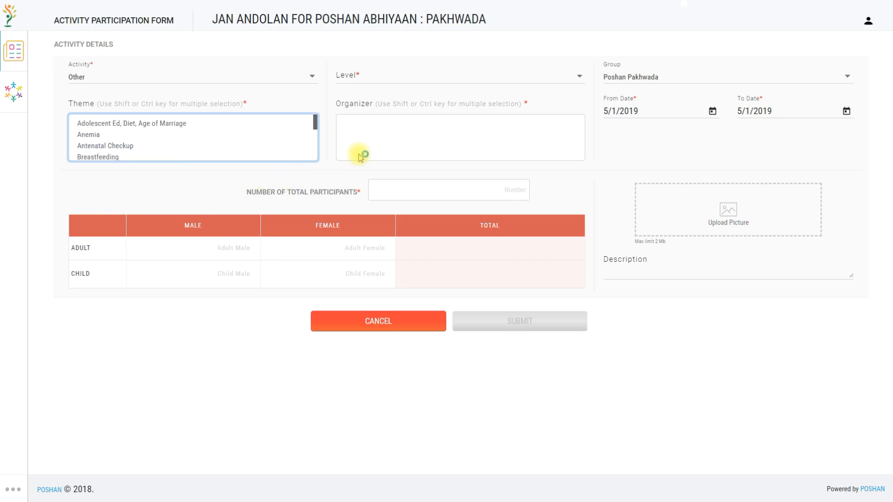
Set the activity's level to Block.
{"action": "left_click", "coordinate": [441, 83]}
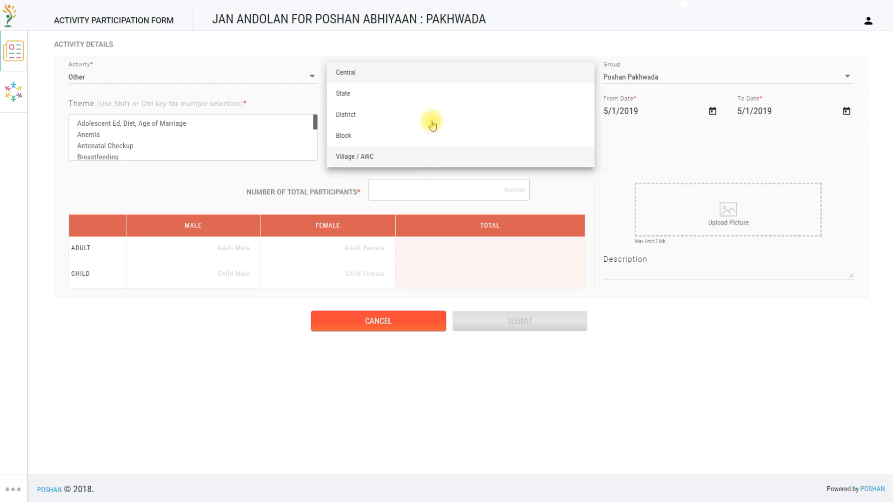
{"action": "left_click", "coordinate": [435, 55]}
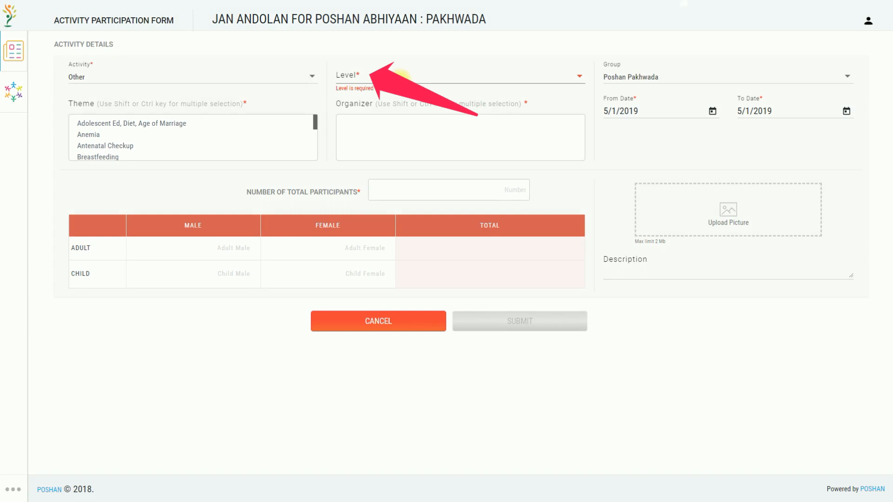
{"action": "left_click", "coordinate": [517, 74]}
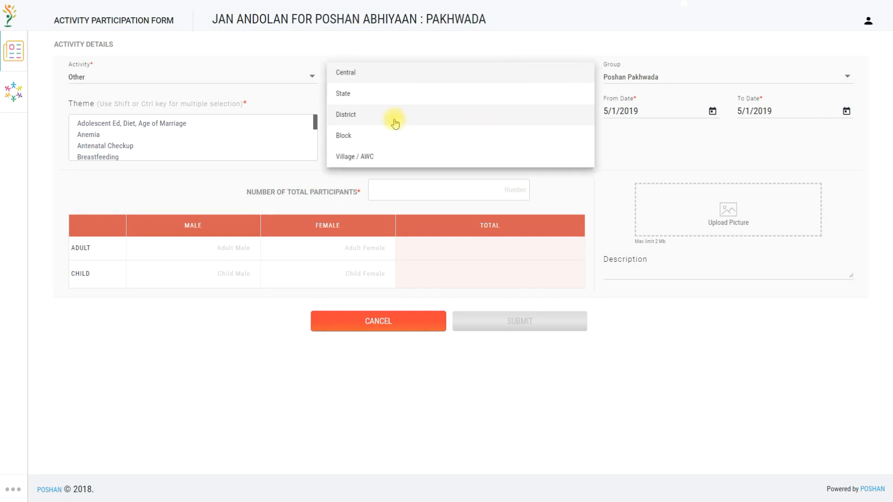
{"action": "left_click", "coordinate": [360, 135]}
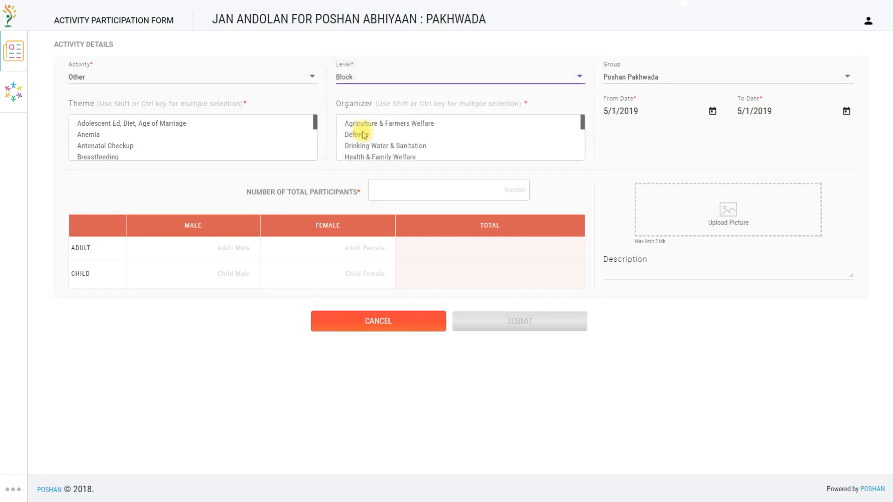
Set the activity's level to District.
{"action": "left_click", "coordinate": [550, 77]}
{"action": "left_click", "coordinate": [378, 132]}
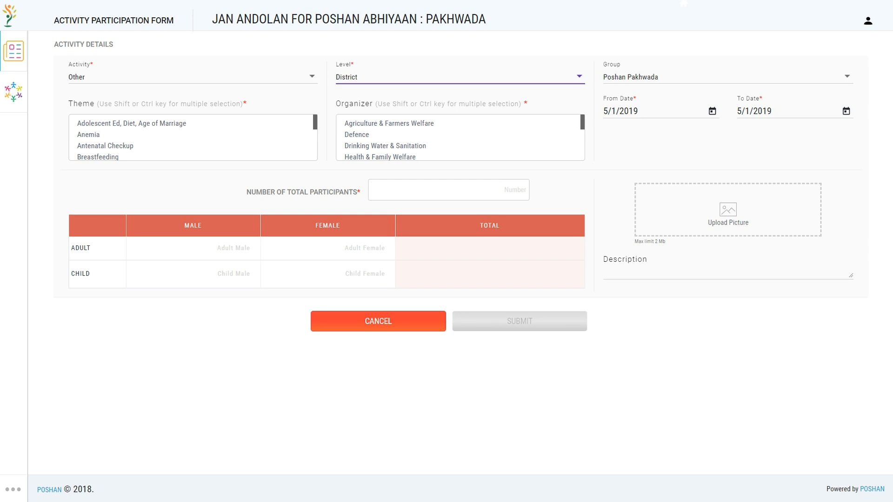
Select Agriculture & Farmers Welfare, Drinking Water & Sanitation and Panchayati Raj together as the activity's organizers.
{"action": "key", "text": "Tab"}
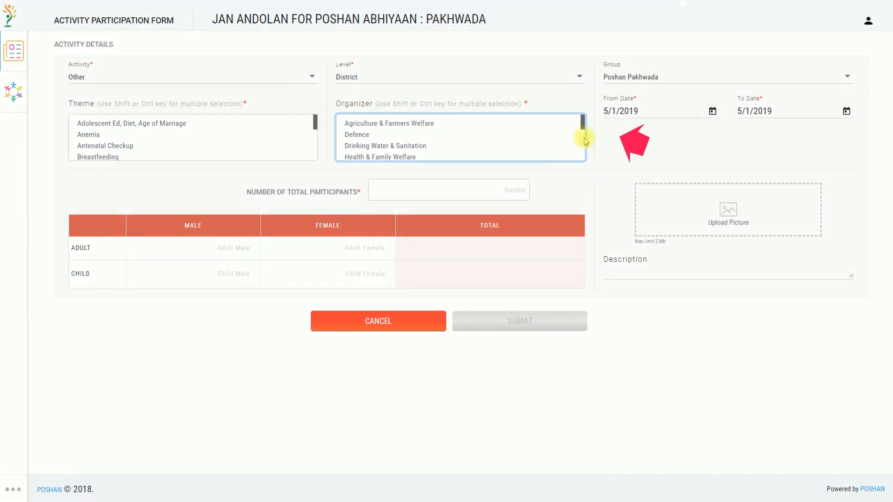
{"action": "left_click_drag", "start_coordinate": [585, 140], "coordinate": [583, 156]}
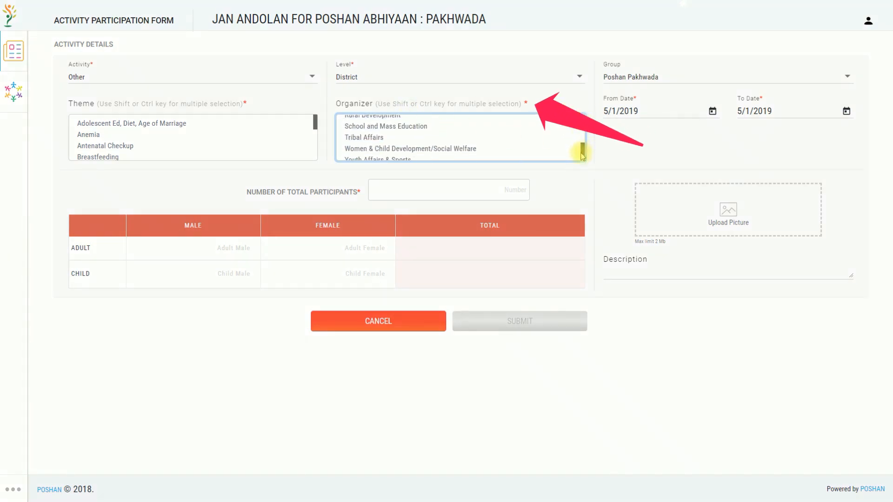
{"action": "scroll", "coordinate": [582, 139], "scroll_direction": "up", "scroll_amount": 5}
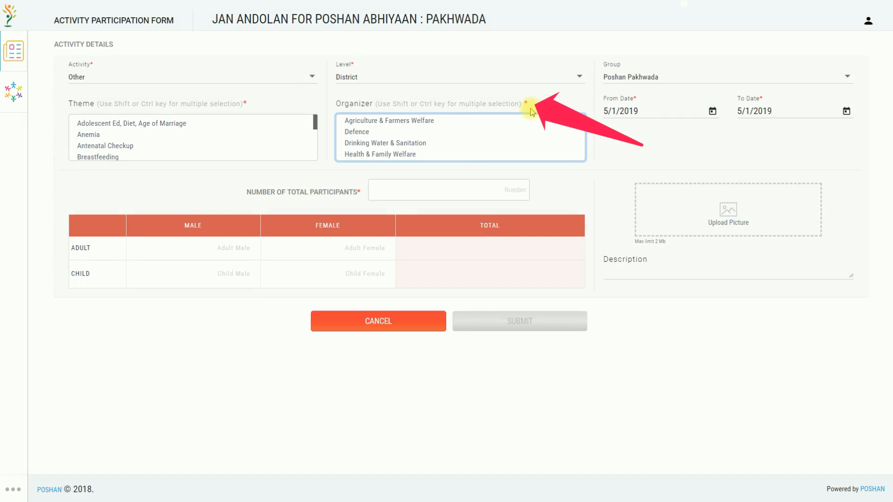
{"action": "left_click", "coordinate": [419, 121]}
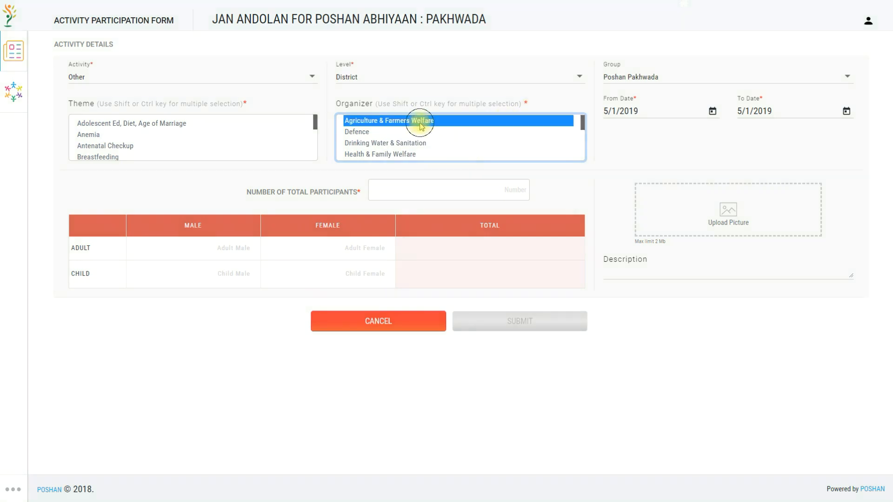
{"action": "left_click", "coordinate": [397, 143], "text": "ctrl"}
{"action": "scroll", "coordinate": [581, 126], "scroll_direction": "down", "scroll_amount": 2}
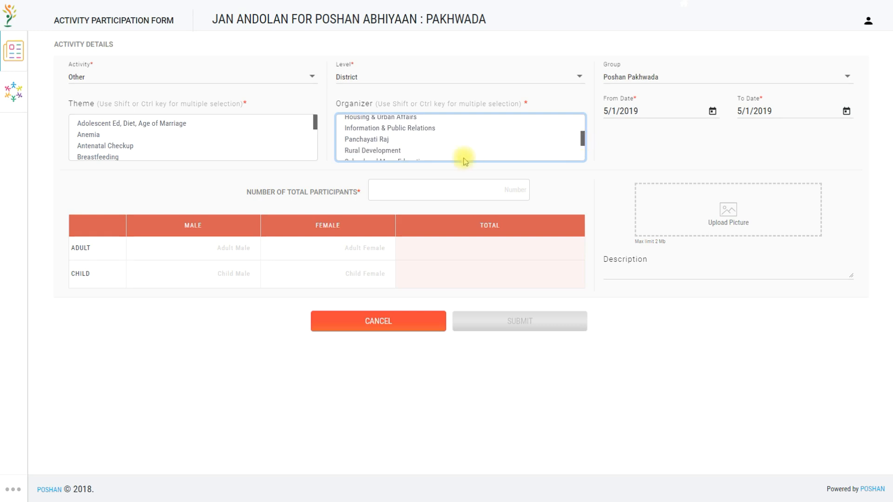
{"action": "left_click", "coordinate": [384, 141], "text": "ctrl"}
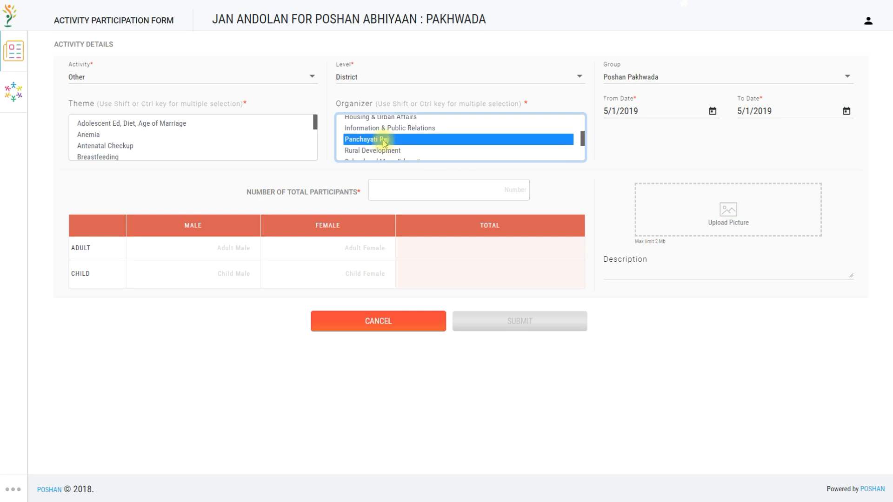
Set the activity's group to Other.
{"action": "key", "text": "Tab"}
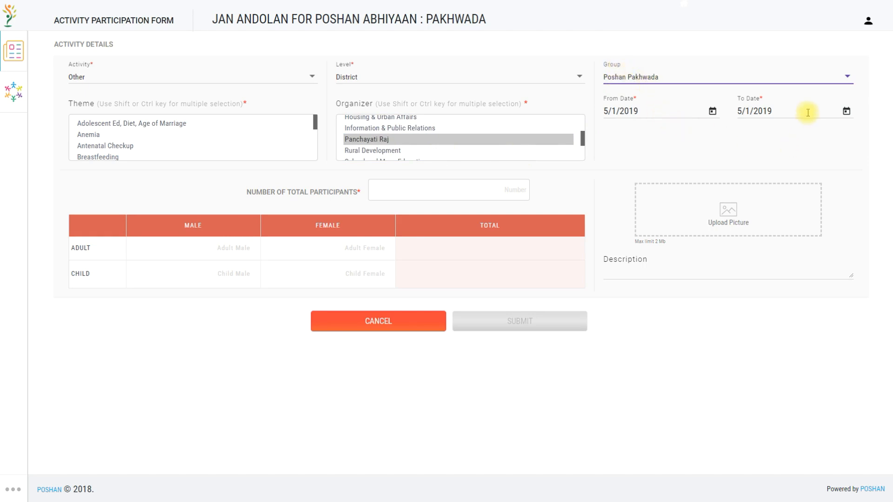
{"action": "left_click", "coordinate": [768, 77]}
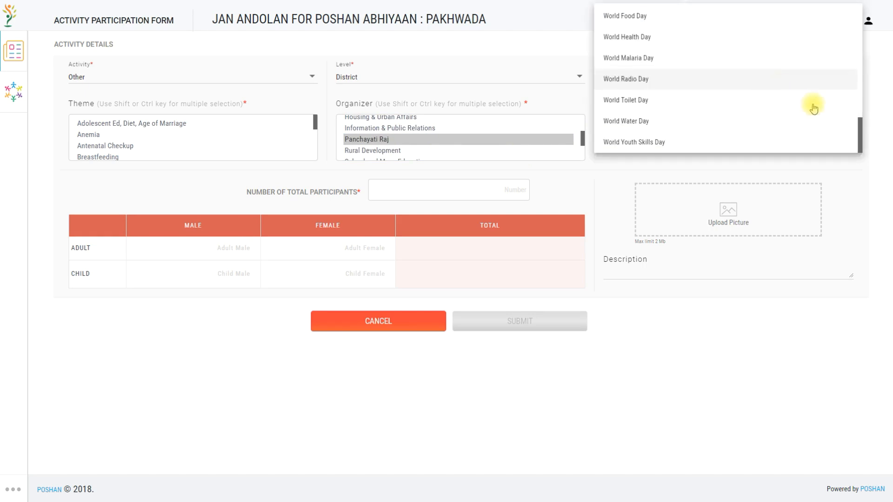
{"action": "left_click_drag", "start_coordinate": [860, 132], "coordinate": [858, 94]}
{"action": "left_click", "coordinate": [637, 75]}
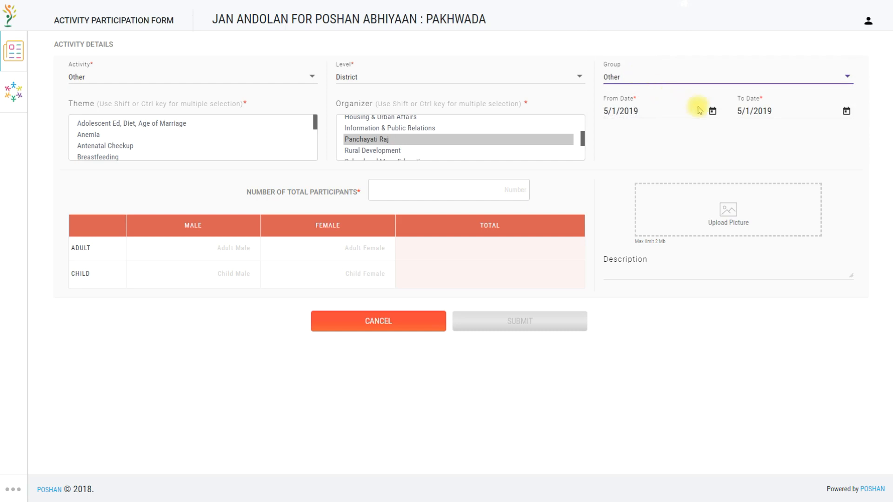
Set the activity's start date to 4/5/2019 and its end date to 4/13/2019.
{"action": "left_click", "coordinate": [713, 112]}
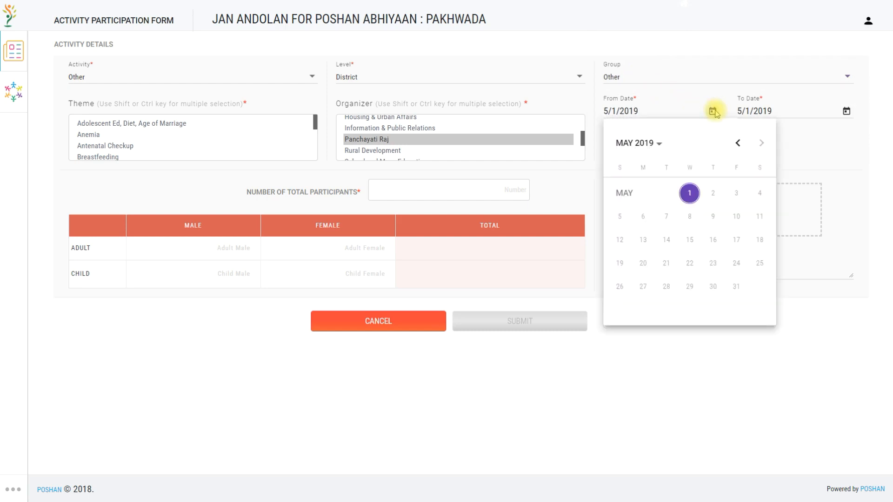
{"action": "left_click", "coordinate": [738, 143]}
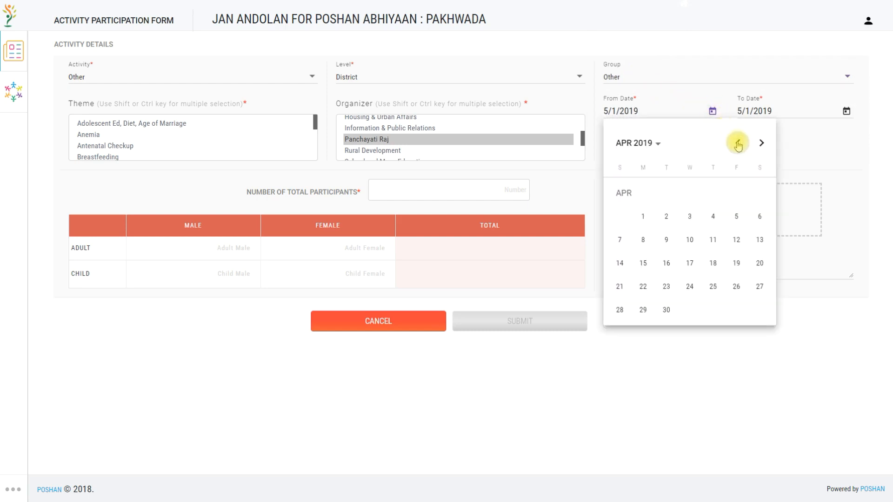
{"action": "left_click", "coordinate": [737, 217]}
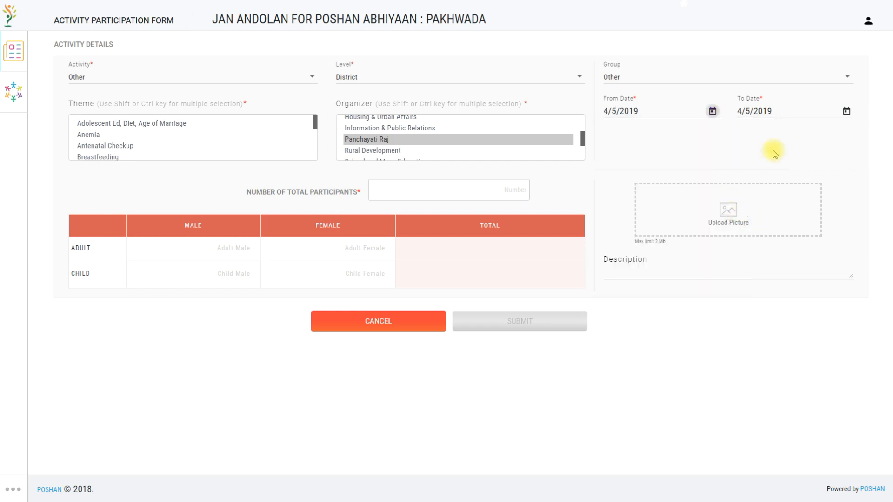
{"action": "left_click", "coordinate": [847, 111]}
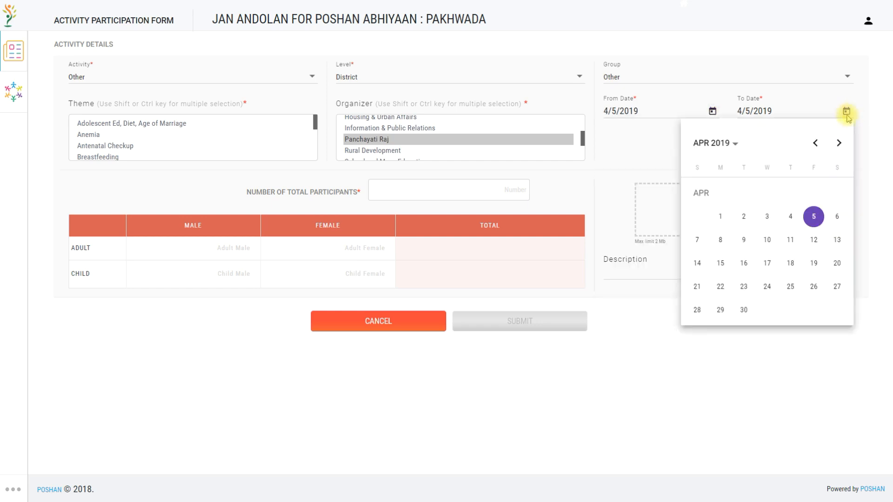
{"action": "left_click", "coordinate": [837, 240]}
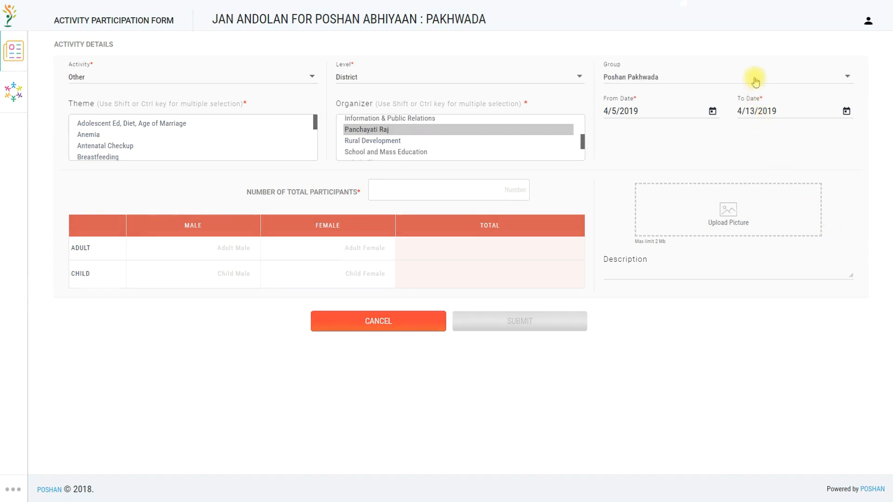
Choose National Nutrition Month (Rashtriya Poshan Maah) as the activity's group.
{"action": "left_click", "coordinate": [755, 80]}
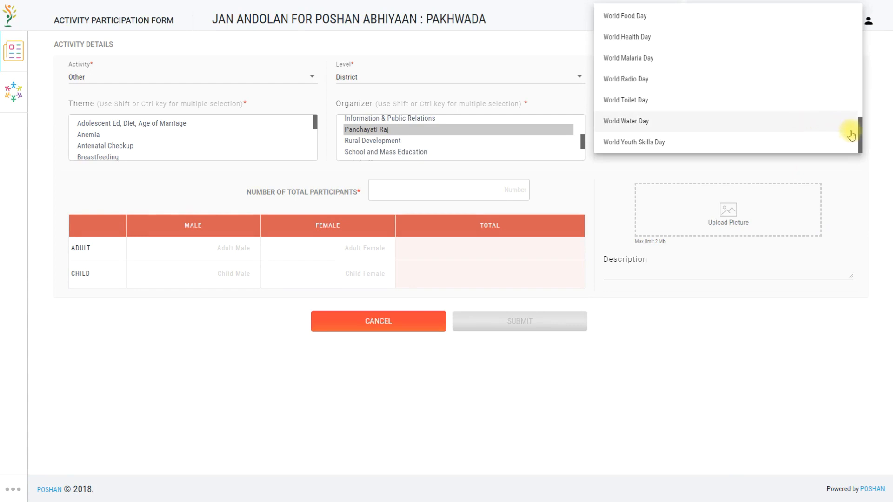
{"action": "left_click_drag", "start_coordinate": [861, 134], "coordinate": [860, 81]}
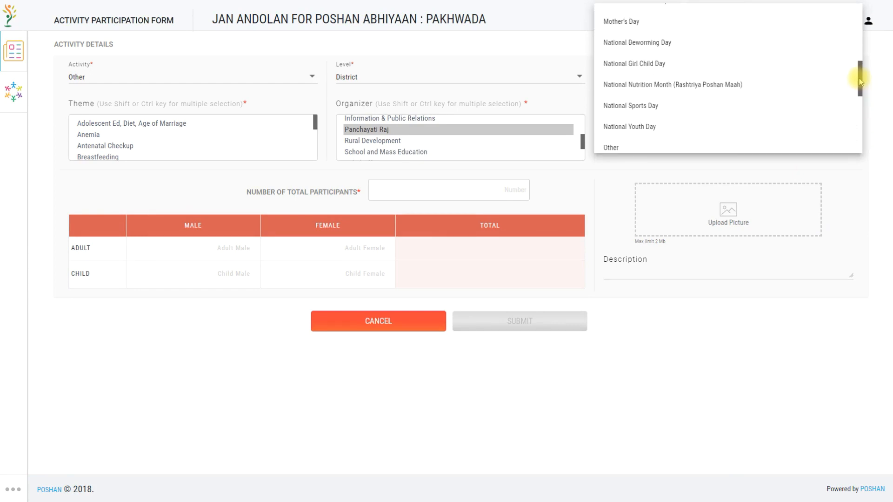
{"action": "left_click", "coordinate": [706, 87]}
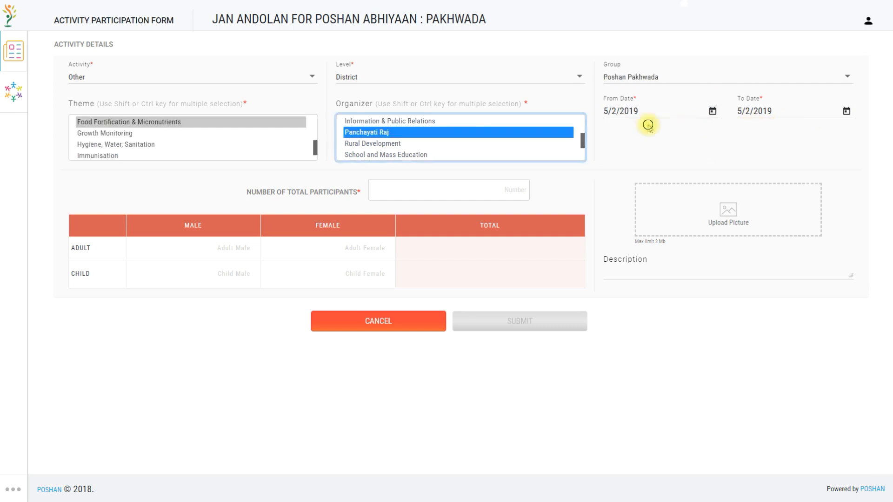
Set the number of total participants to 200.
{"action": "left_click", "coordinate": [650, 128]}
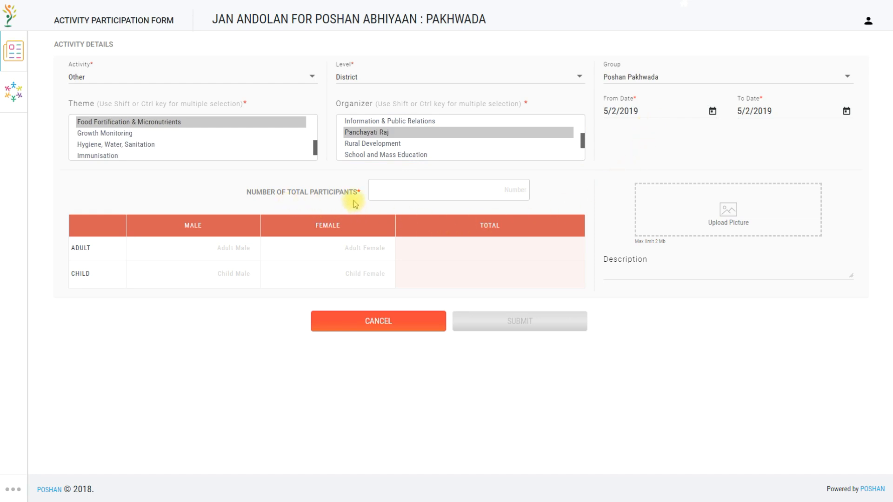
{"action": "left_click", "coordinate": [508, 191]}
{"action": "type", "text": "200"}
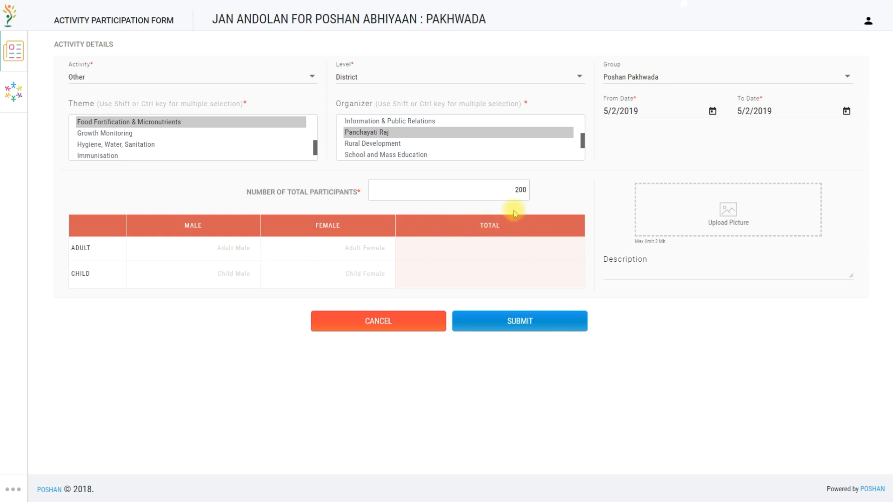
Enter 80 adult male and 20 adult female participants in the breakdown table.
{"action": "left_click", "coordinate": [229, 251]}
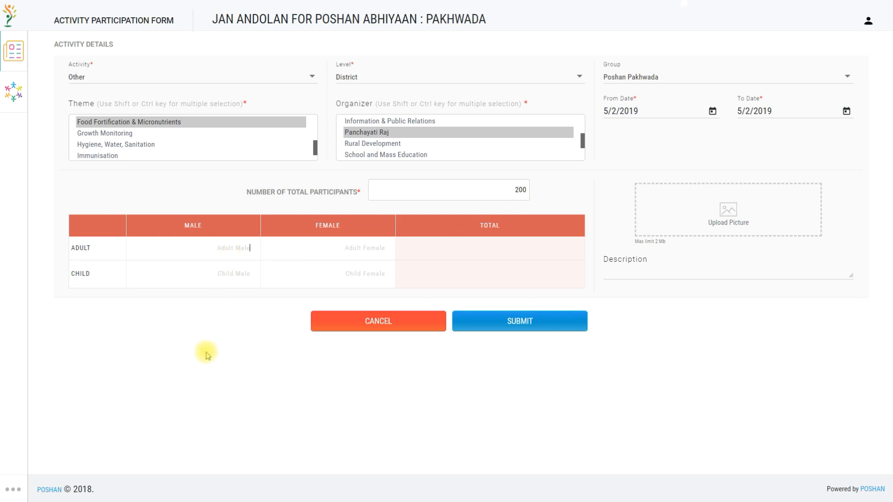
{"action": "type", "text": "80"}
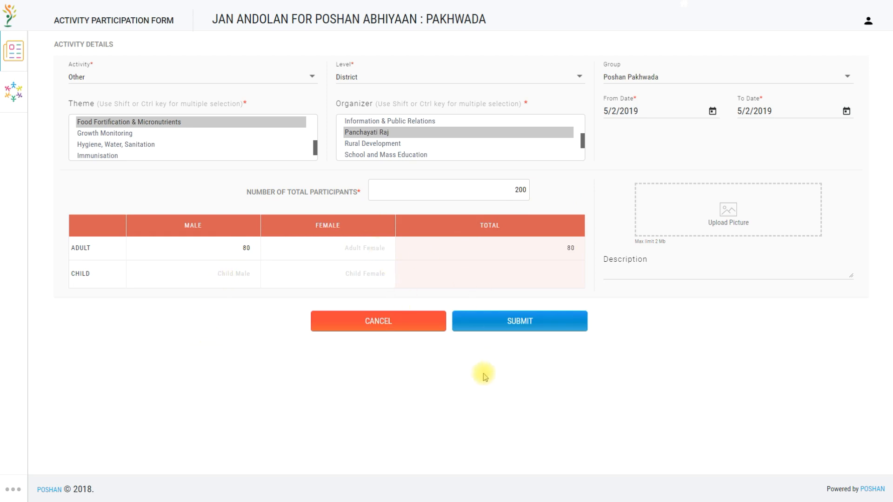
{"action": "type", "text": "20"}
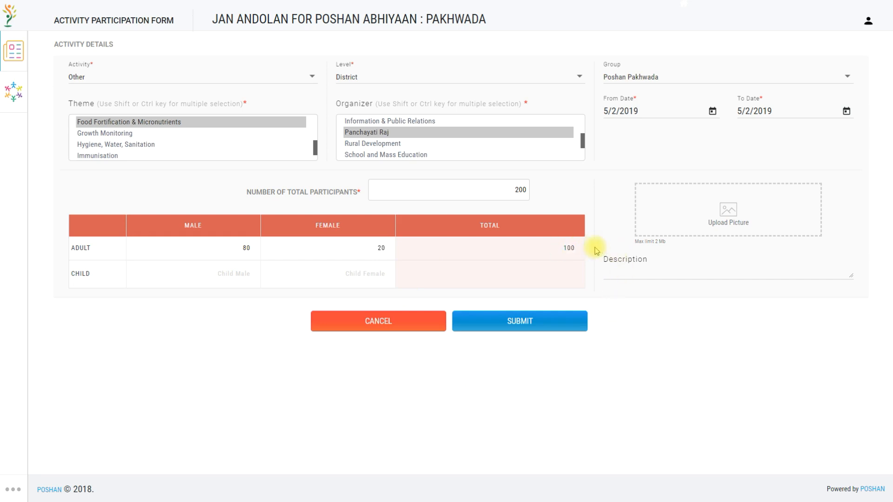
Enter 20 child male and 80 child female participants in the breakdown table.
{"action": "left_click", "coordinate": [248, 276]}
{"action": "type", "text": "20"}
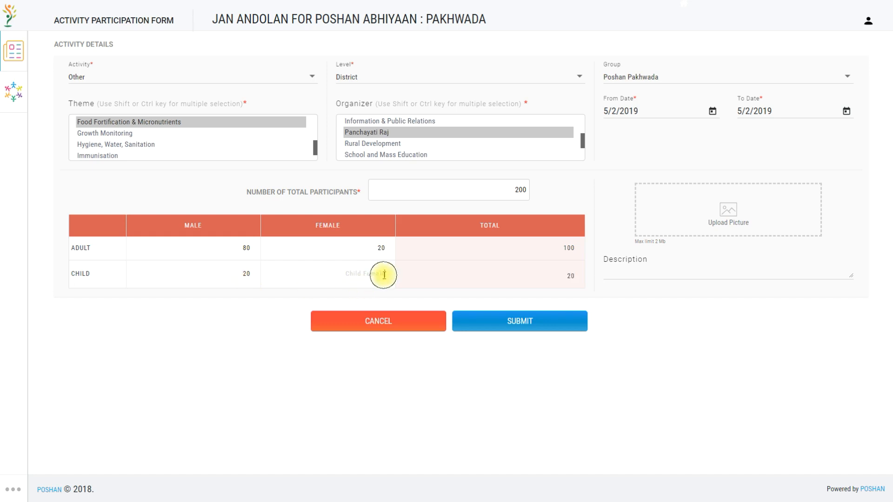
{"action": "type", "text": "80"}
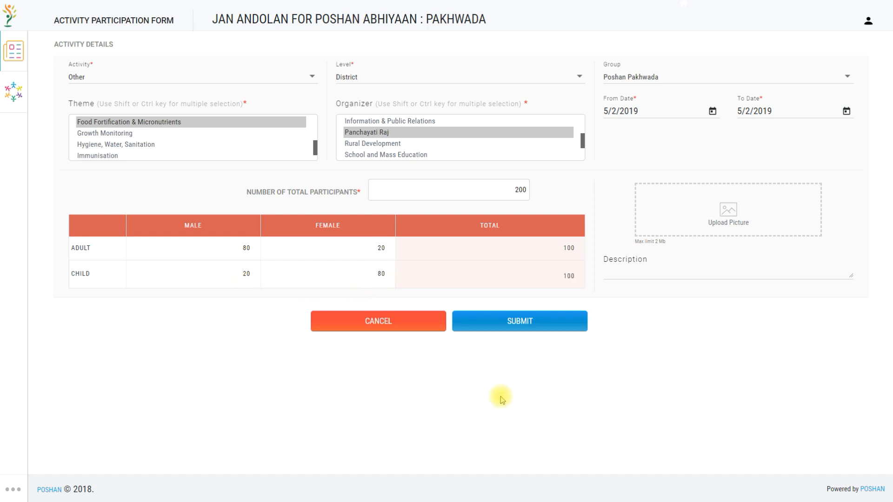
{"action": "left_click_drag", "start_coordinate": [564, 277], "coordinate": [579, 277]}
{"action": "left_click", "coordinate": [586, 275]}
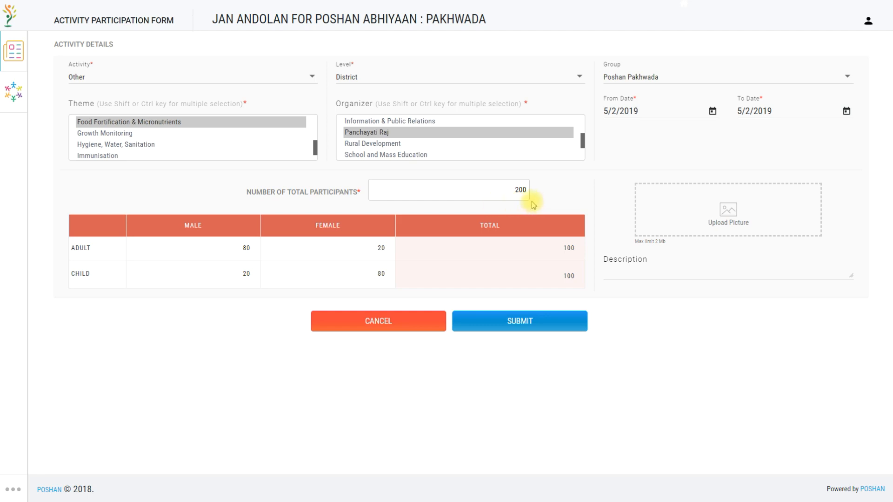
Set the child female participants to 60 and try to submit the form.
{"action": "double_click", "coordinate": [379, 273]}
{"action": "type", "text": "60"}
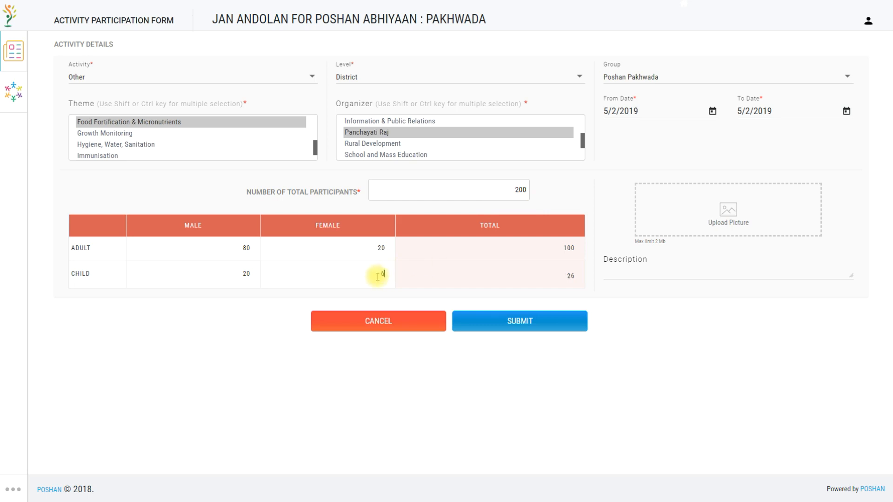
{"action": "left_click", "coordinate": [528, 325]}
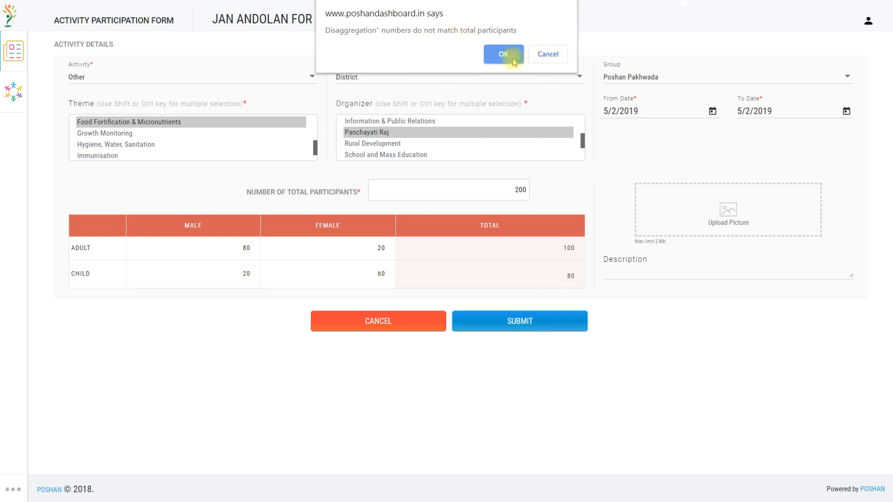
{"action": "left_click", "coordinate": [545, 54]}
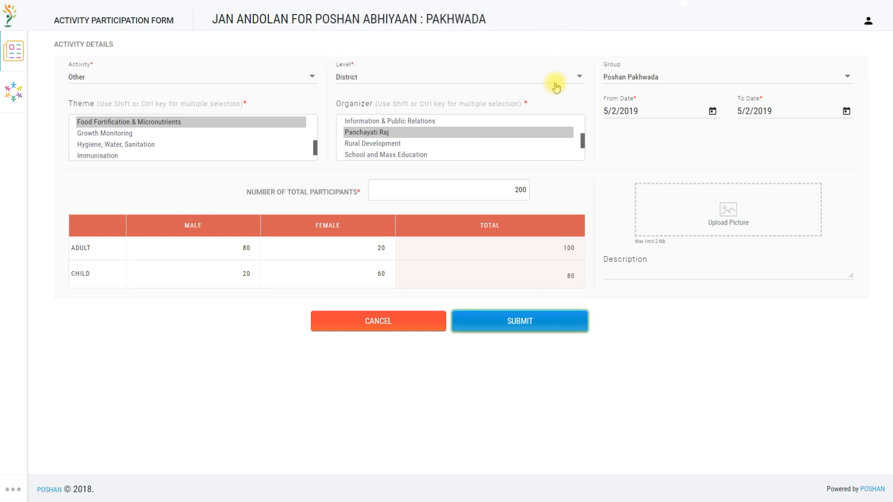
Set the child female participants to 80.
{"action": "double_click", "coordinate": [380, 274]}
{"action": "type", "text": "80"}
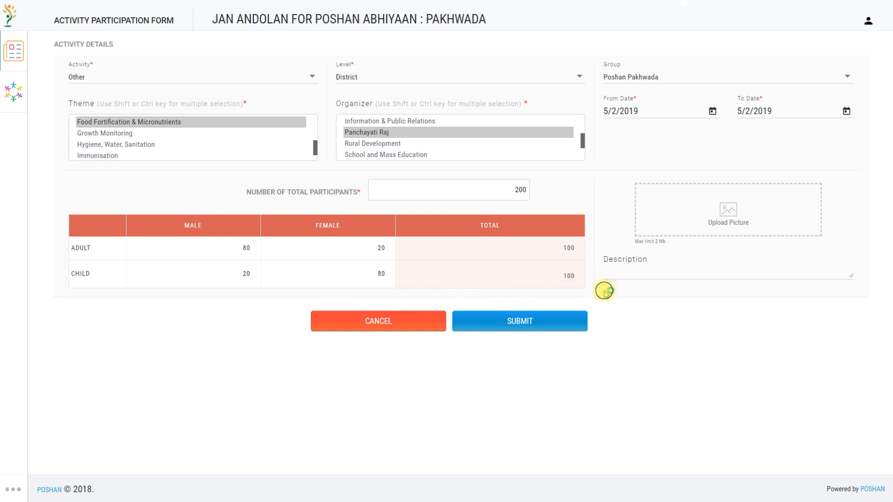
Upload pic.jpg from the new pictures folder as the activity's picture.
{"action": "left_click", "coordinate": [764, 218]}
{"action": "left_click_drag", "start_coordinate": [664, 165], "coordinate": [651, 280]}
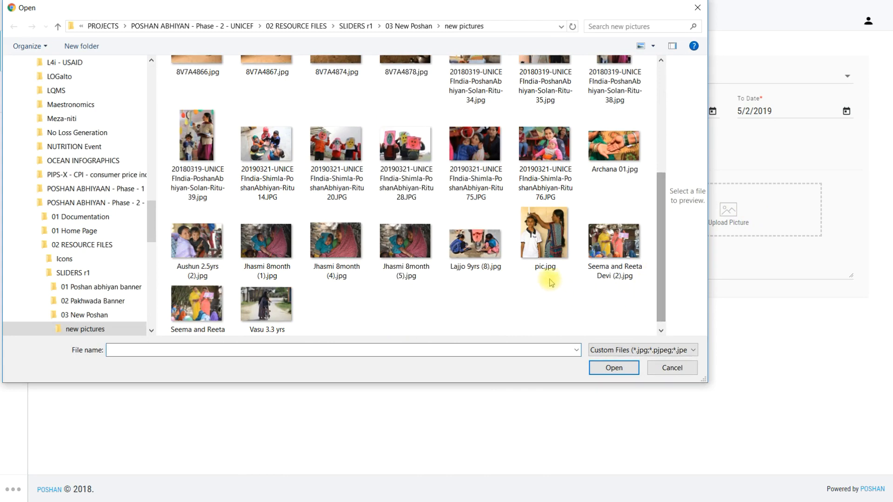
{"action": "left_click", "coordinate": [542, 237]}
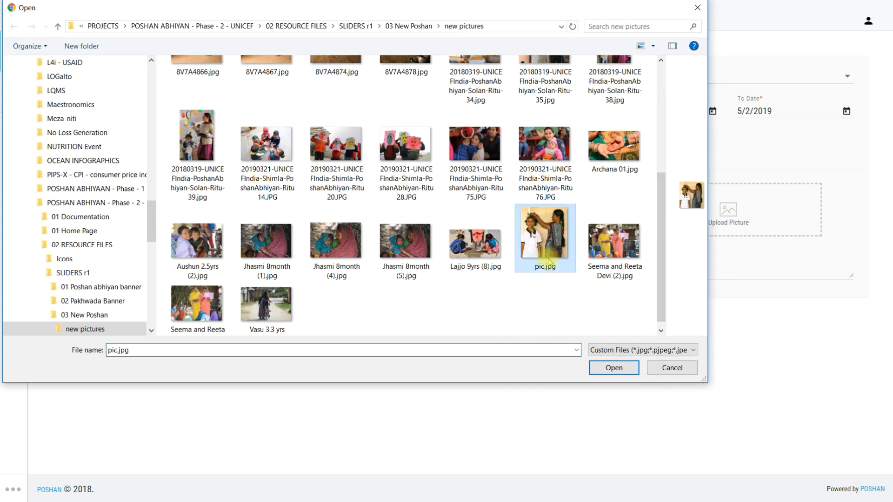
{"action": "left_click", "coordinate": [612, 367]}
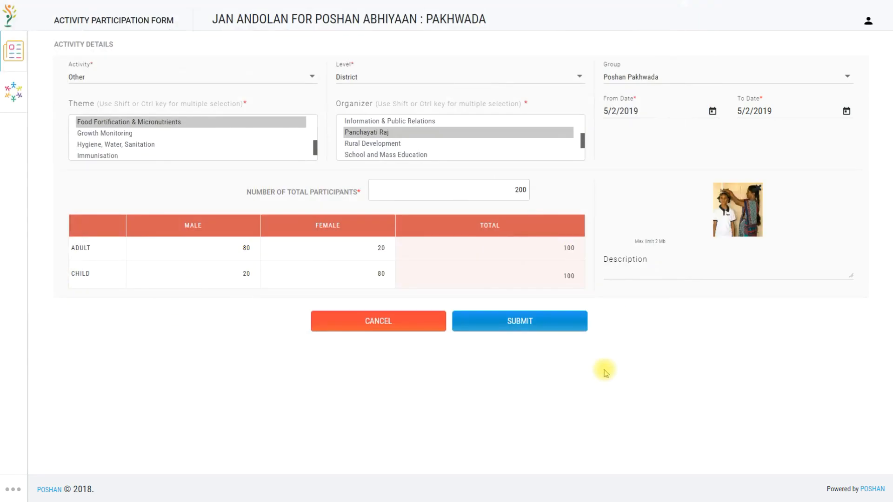
Enter "Description of the Food Fortification event" as the activity's description.
{"action": "left_click", "coordinate": [649, 272]}
{"action": "type", "text": "Descrip"}
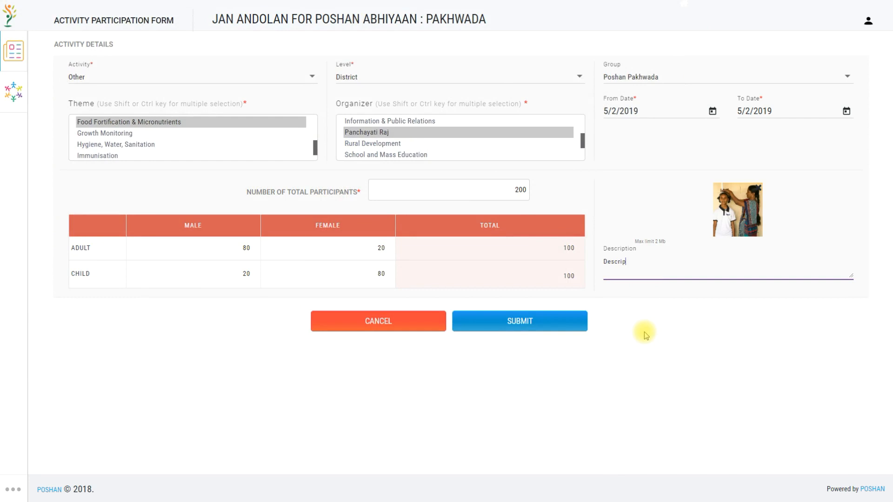
{"action": "type", "text": "tion of the Food Fortification event"}
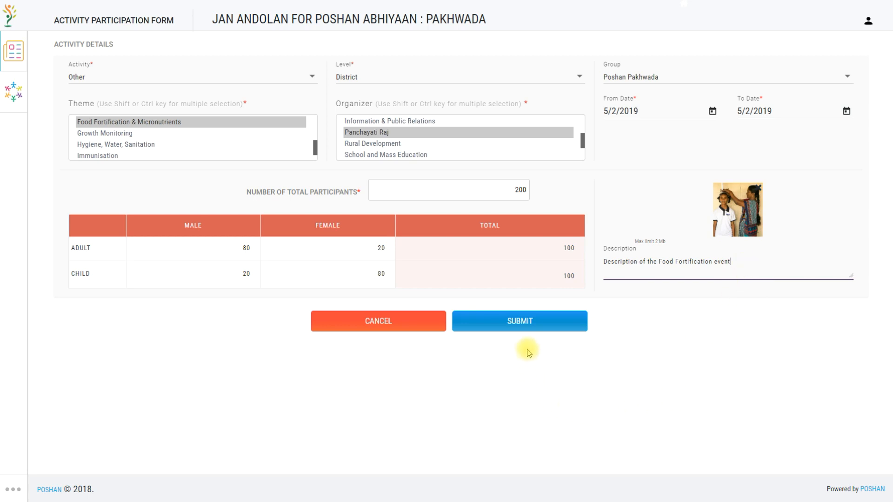
Submit the activity participation form and open the list of all data entered.
{"action": "left_click", "coordinate": [521, 322]}
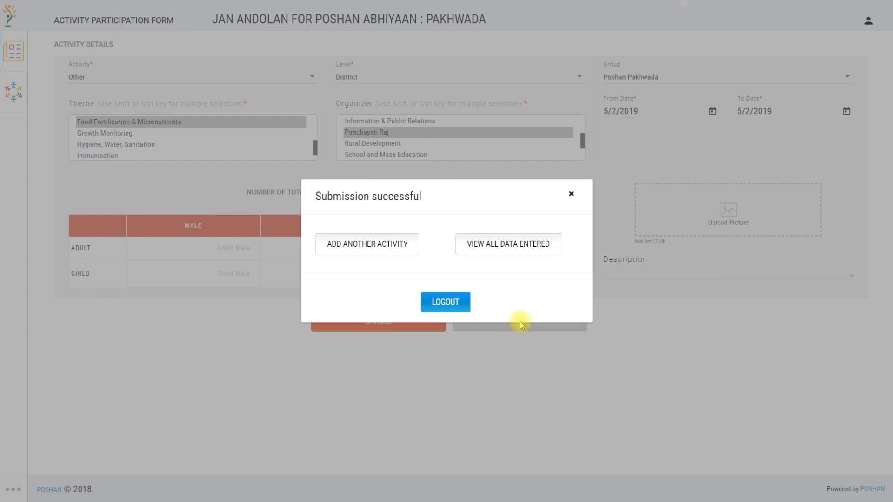
{"action": "left_click", "coordinate": [512, 244]}
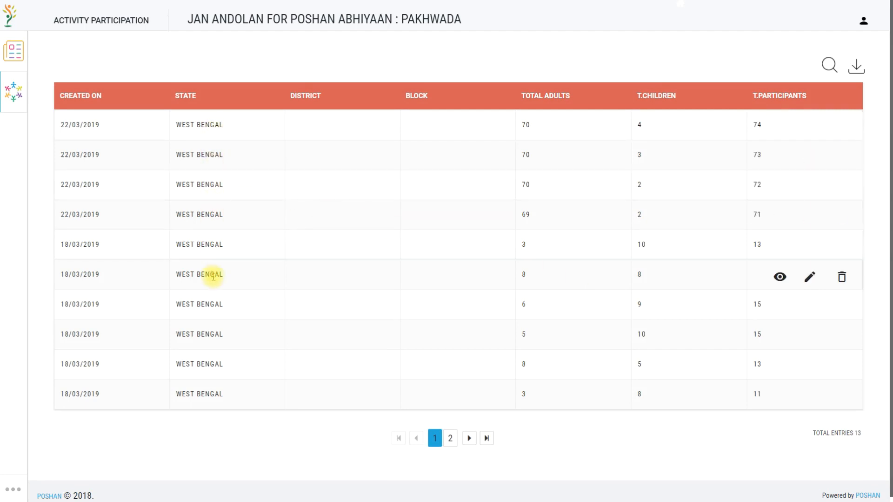
{"action": "left_click", "coordinate": [864, 20]}
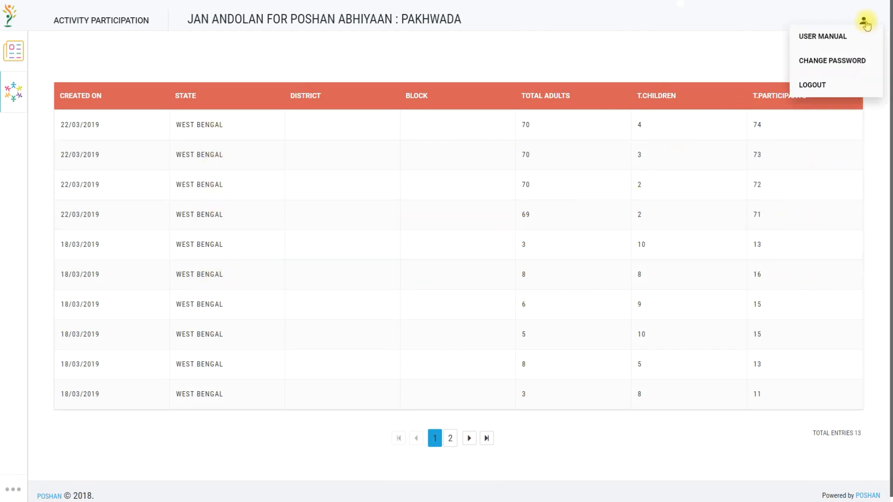
{"action": "left_click", "coordinate": [851, 39]}
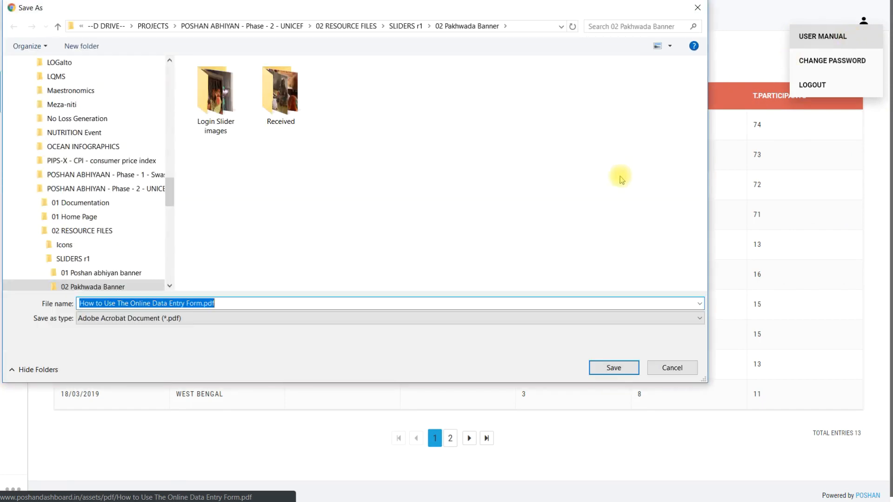
{"action": "left_click", "coordinate": [671, 367]}
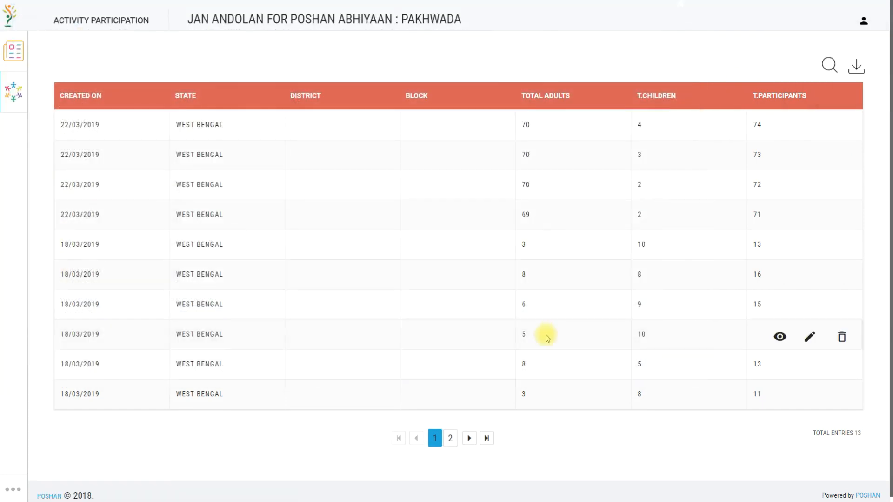
Log out of the data entry account.
{"action": "left_click", "coordinate": [864, 20]}
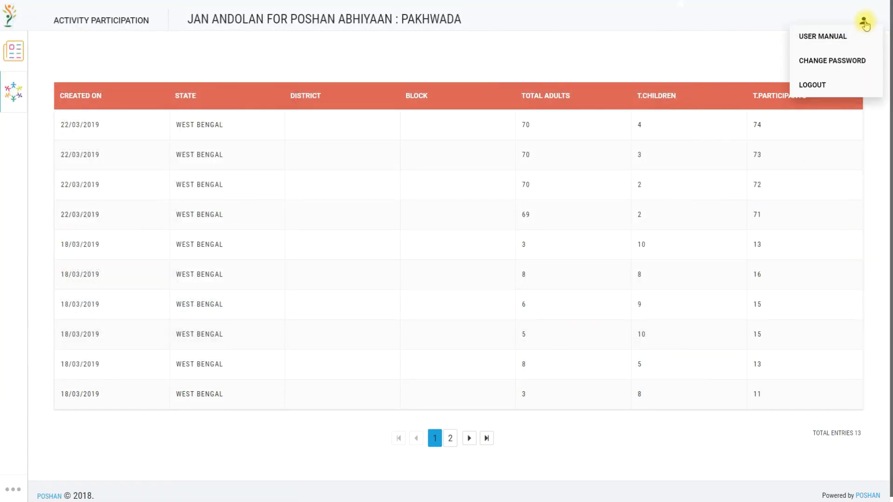
{"action": "left_click", "coordinate": [823, 84]}
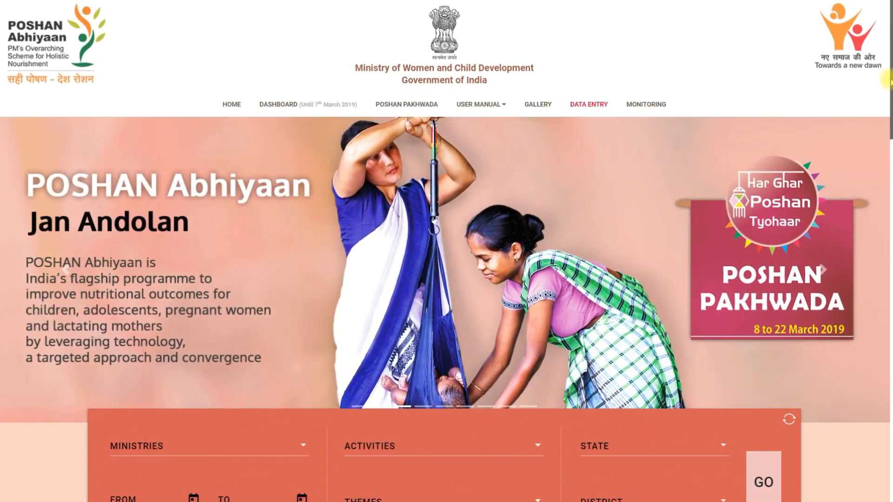
Look through the participation charts and results tables on the Poshan Abhiyaan home page.
{"action": "scroll", "coordinate": [883, 165], "scroll_direction": "down", "scroll_amount": 5}
{"action": "scroll", "coordinate": [883, 165], "scroll_direction": "down", "scroll_amount": 10}
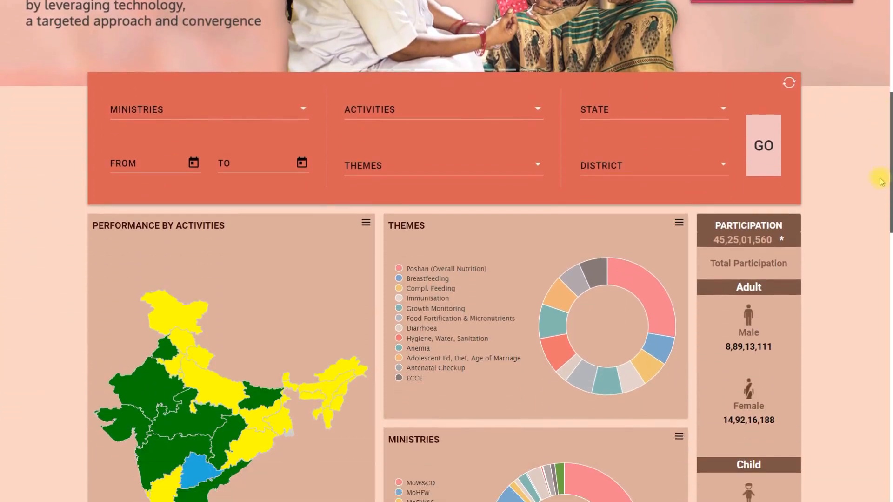
{"action": "scroll", "coordinate": [861, 388], "scroll_direction": "down", "scroll_amount": 8}
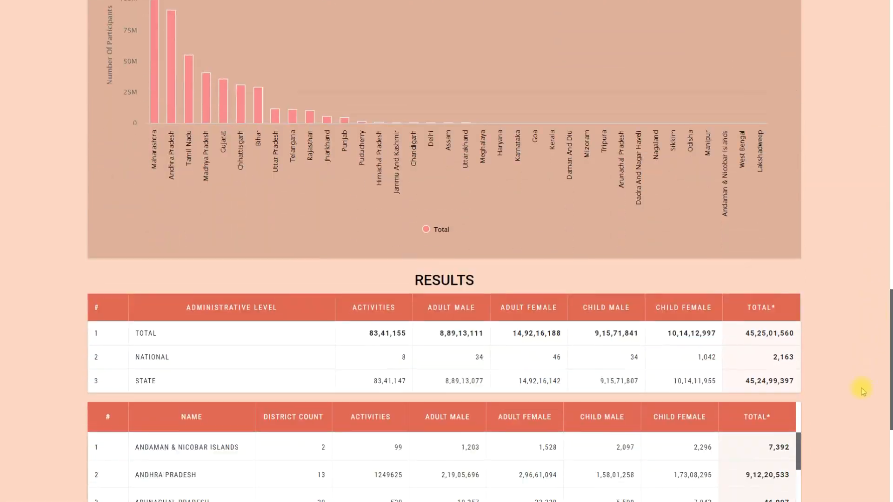